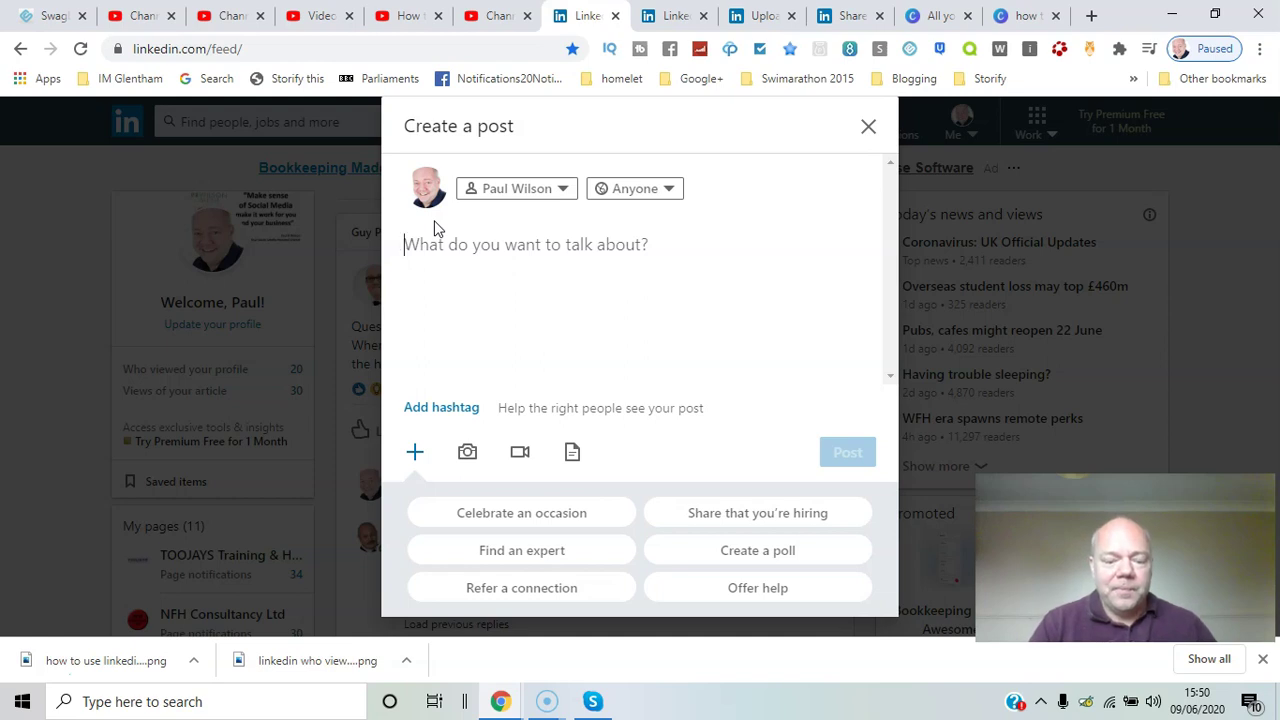
Step: Close the open post window and start a fresh post
click(868, 127)
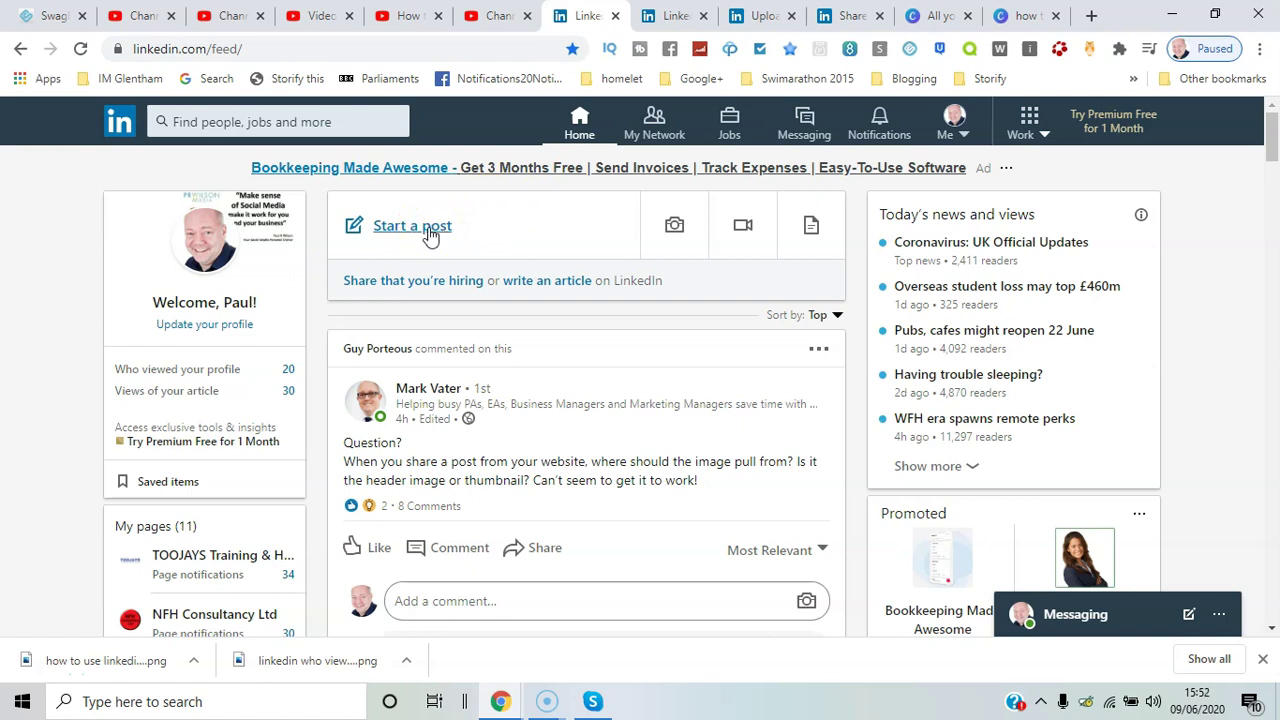
click(424, 287)
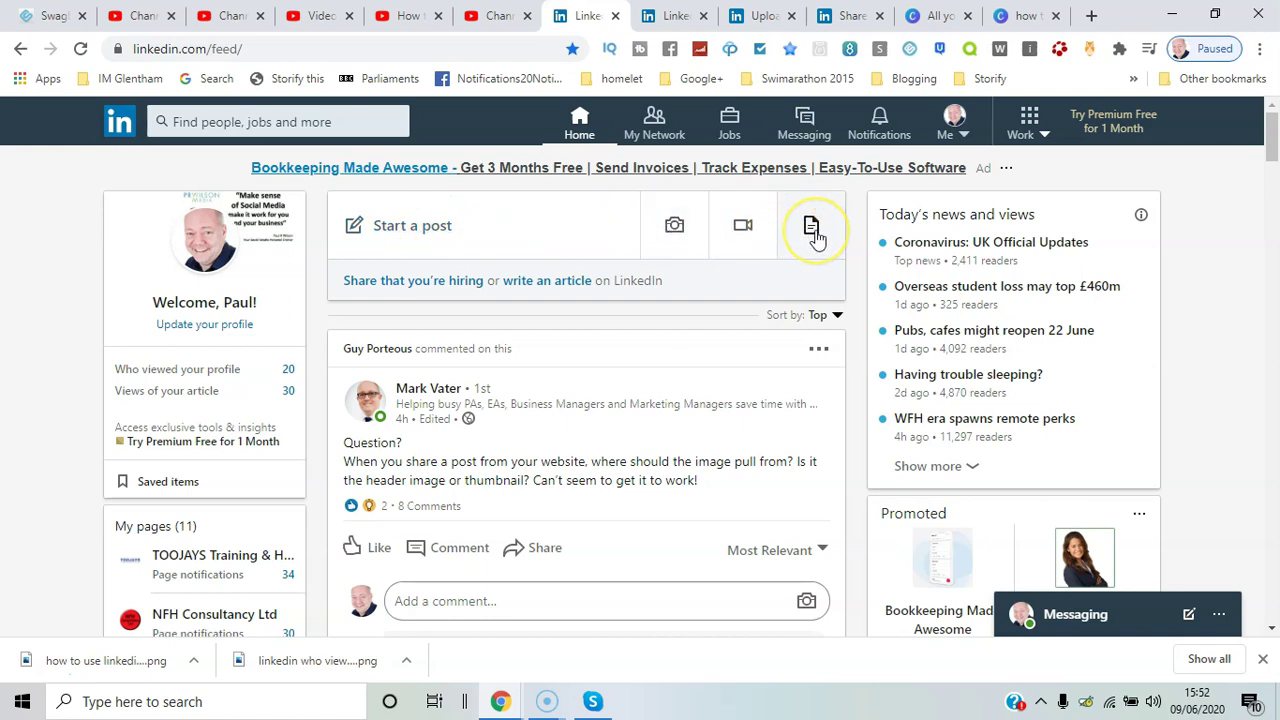
click(397, 229)
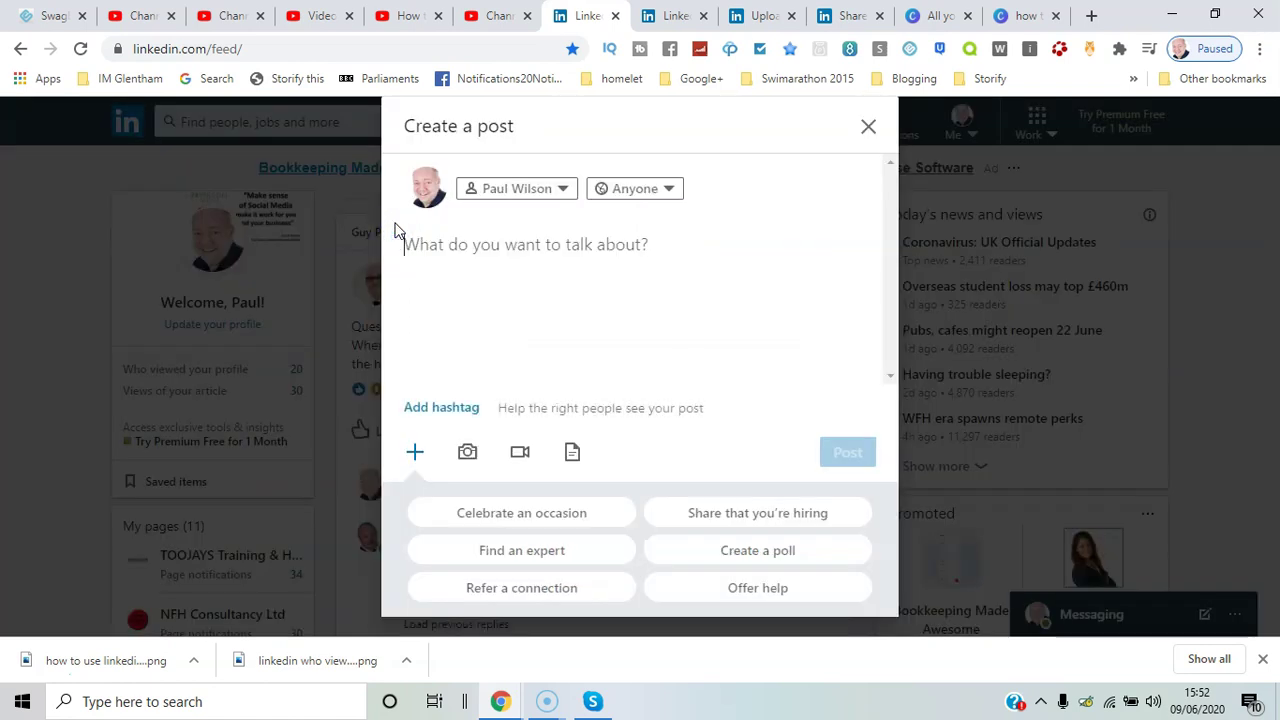
click(459, 240)
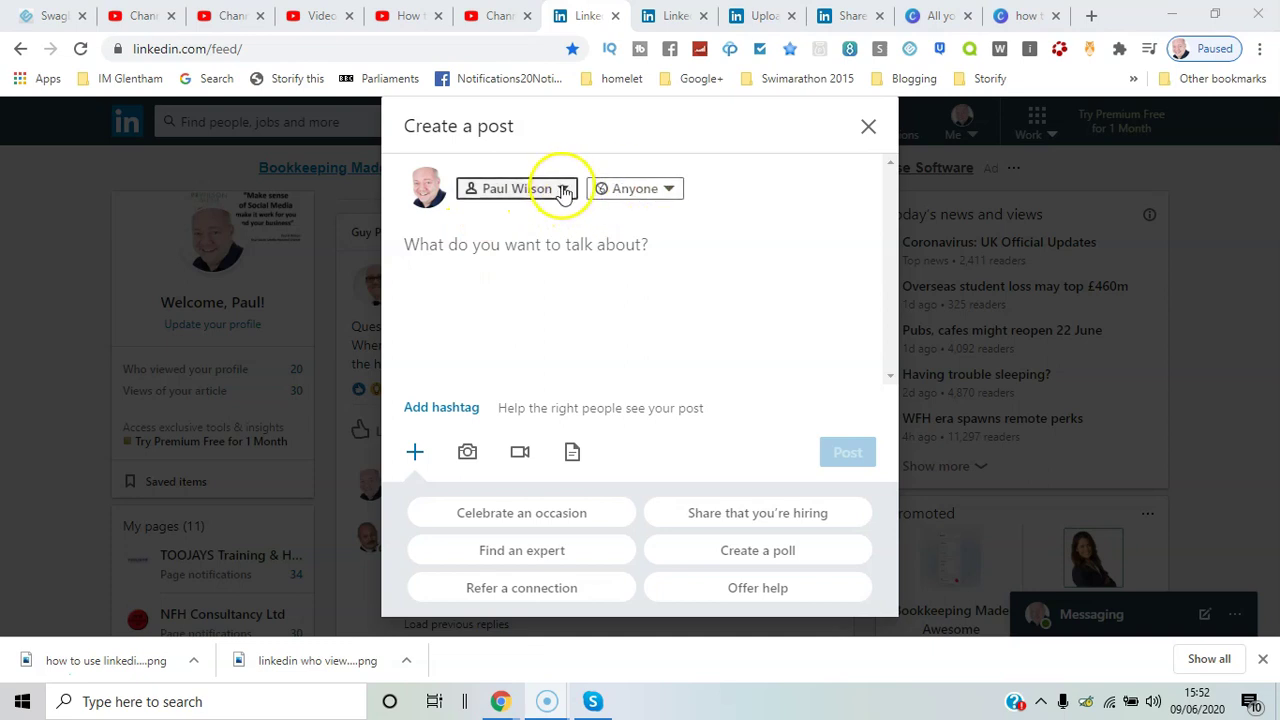
Step: Review the posting account, Anyone audience and advanced comment settings, then close the composer
click(563, 190)
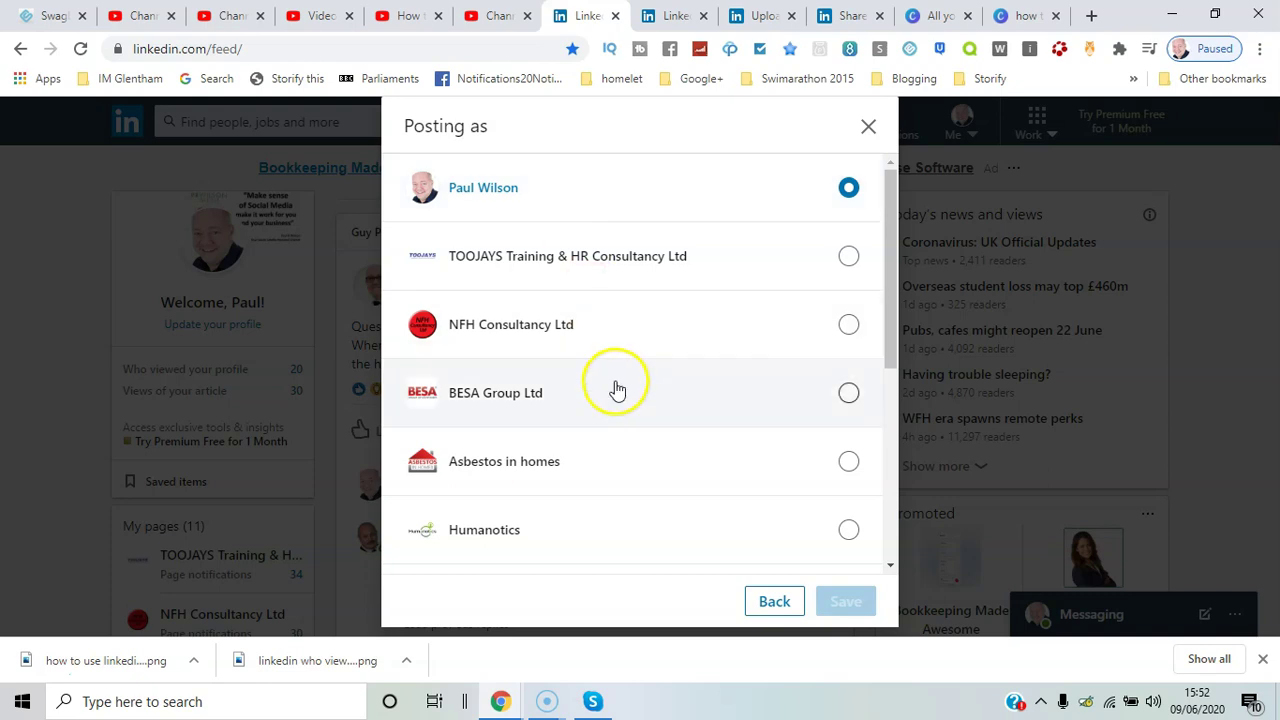
click(780, 601)
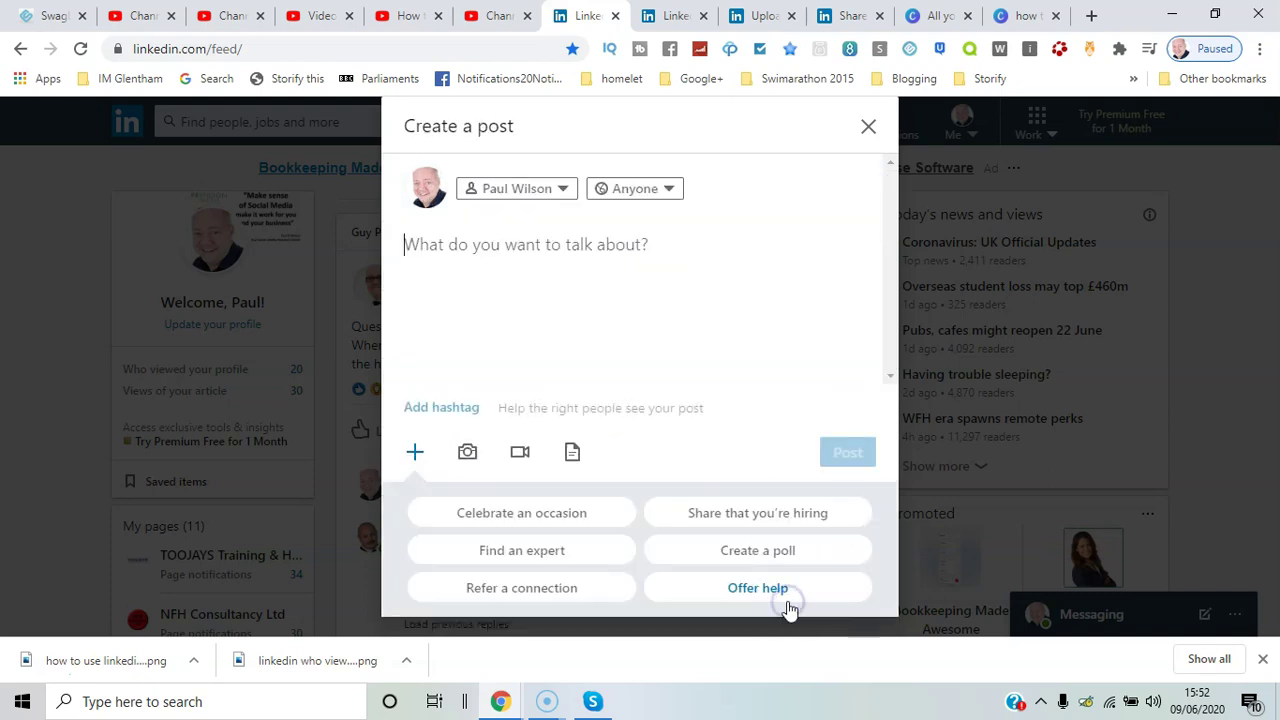
click(668, 189)
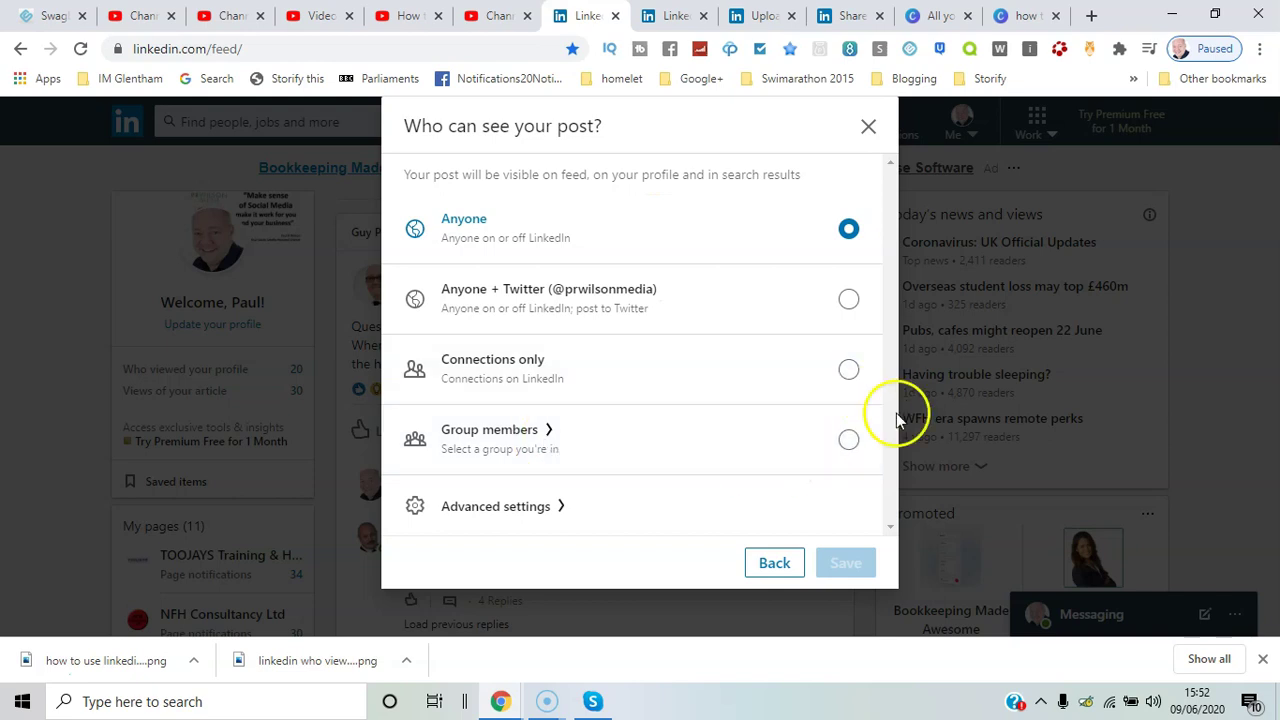
click(591, 503)
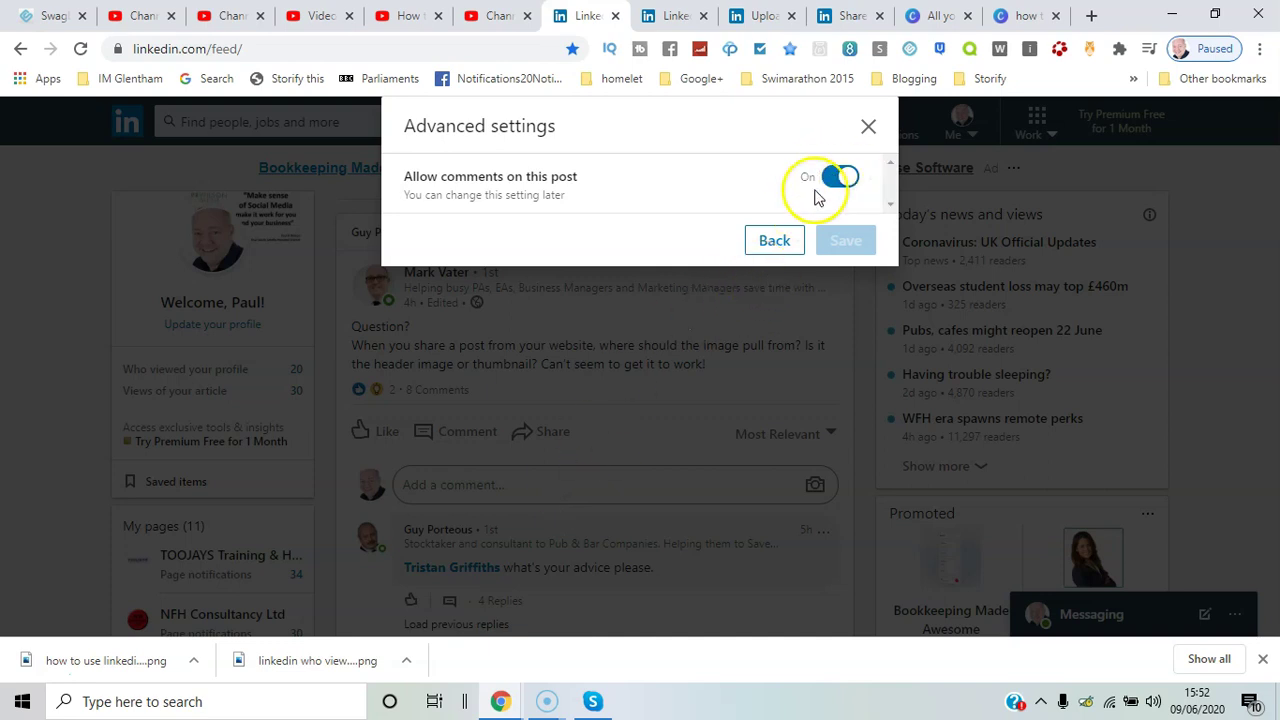
click(867, 127)
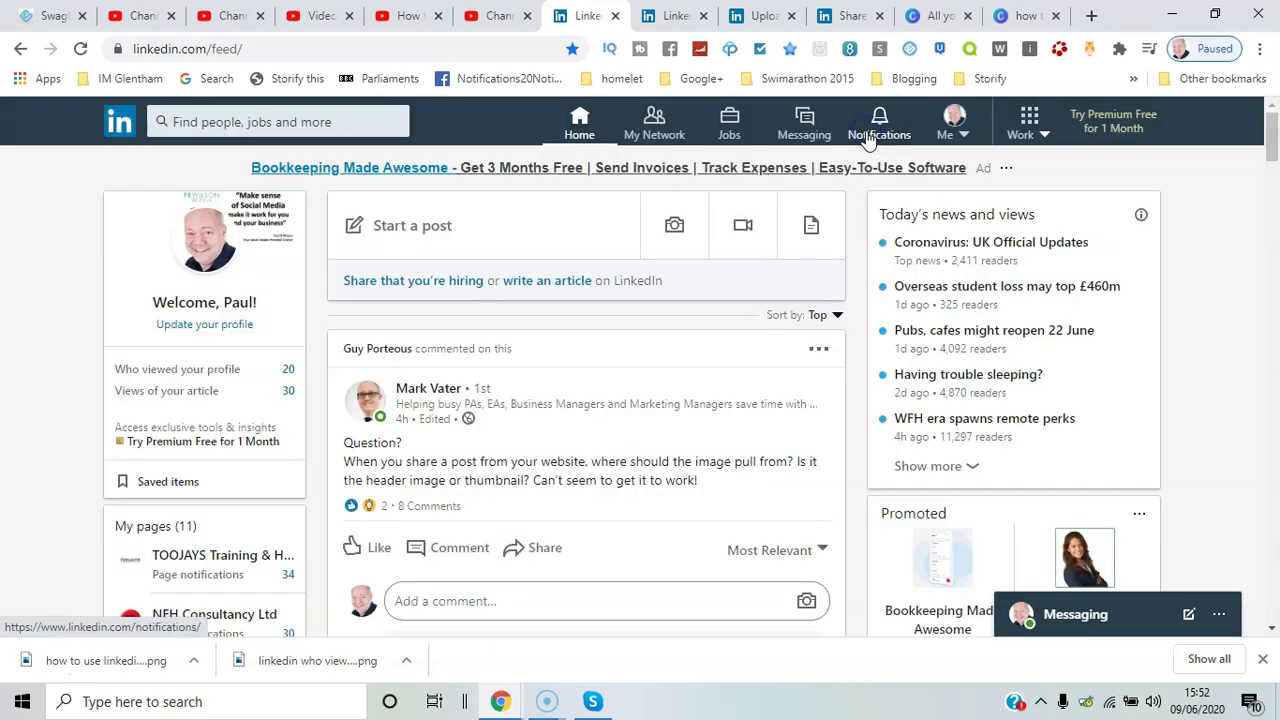
Step: Start a new post and add a hashtag to it
click(452, 223)
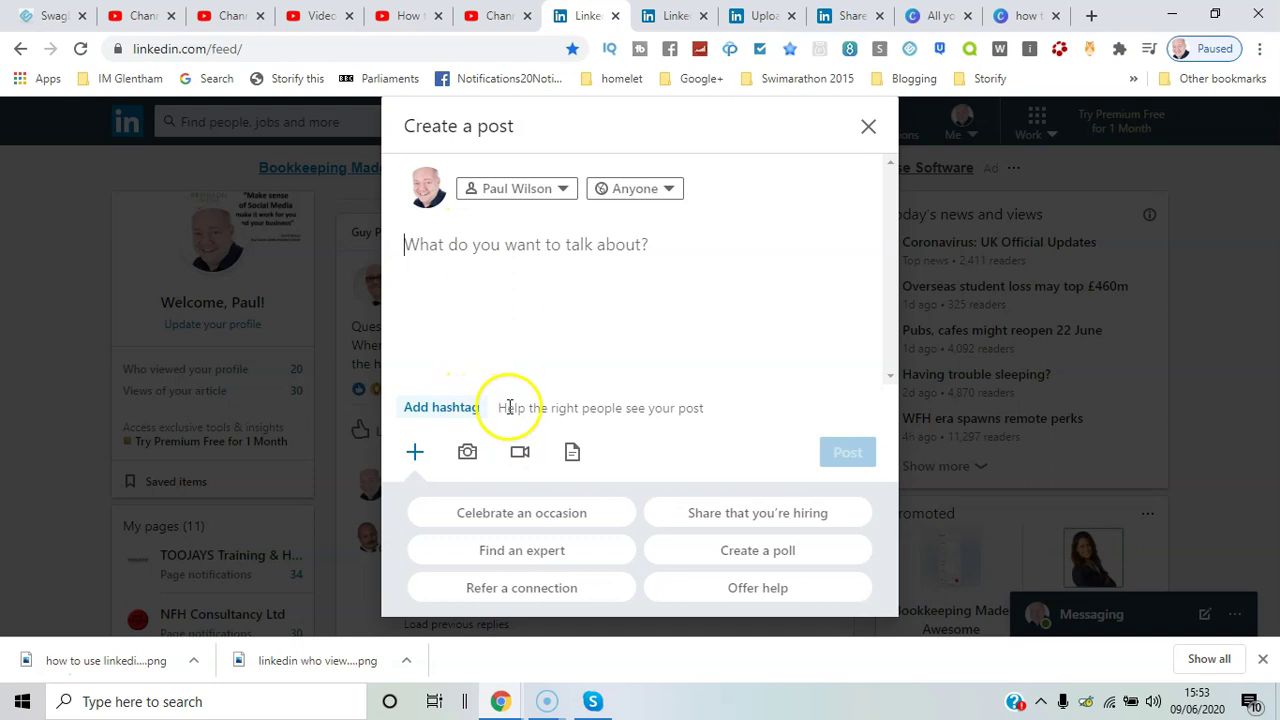
click(557, 409)
click(443, 412)
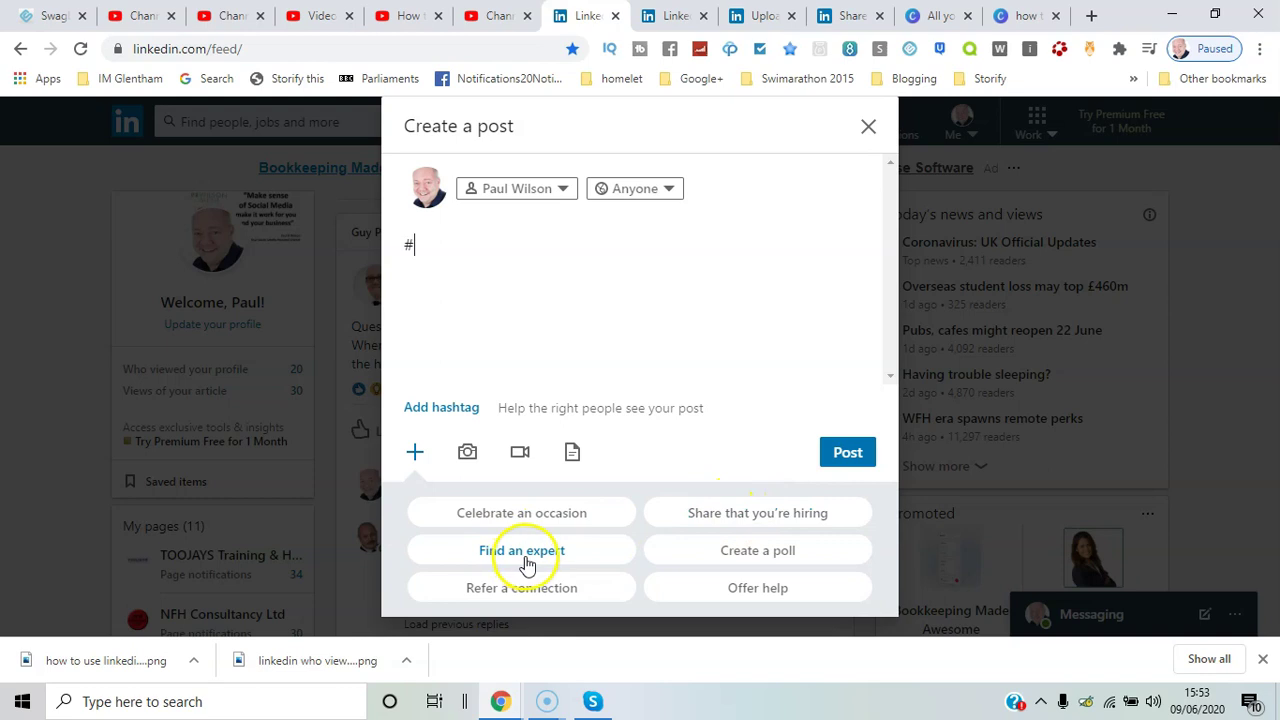
Step: Begin a poll, discard that draft, and reopen an empty post composer
click(762, 555)
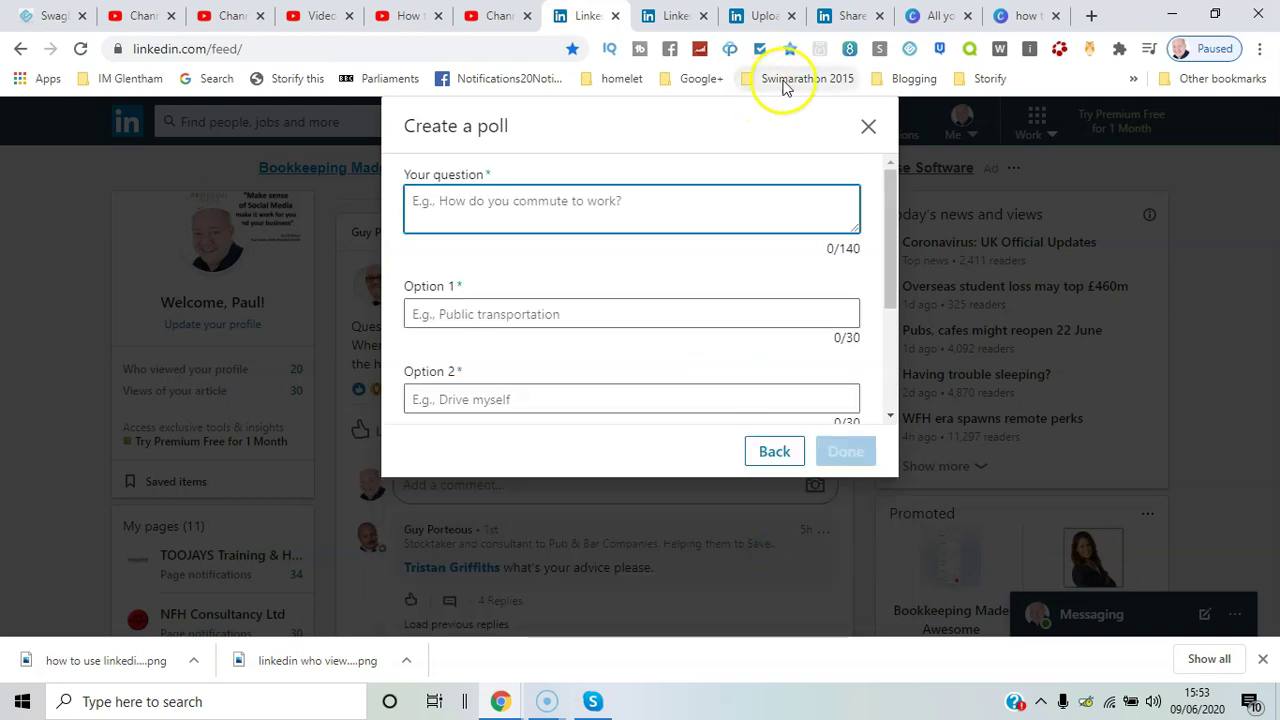
click(868, 126)
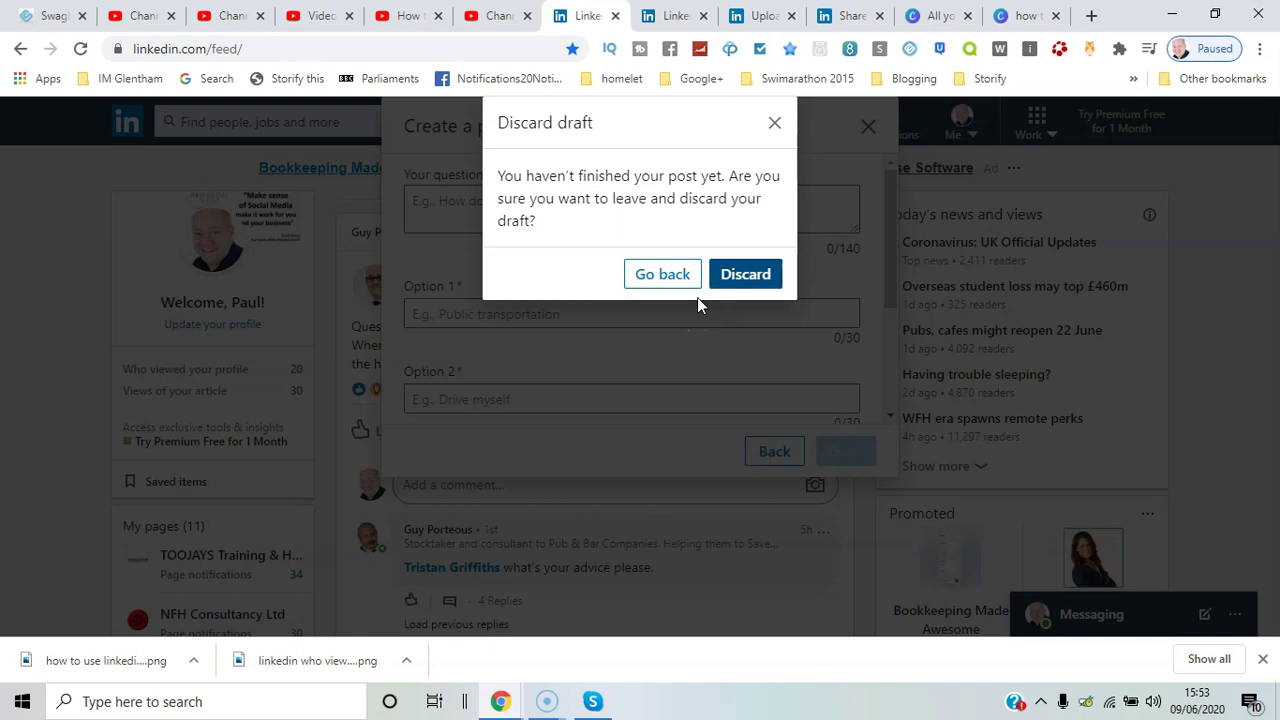
click(742, 276)
click(414, 224)
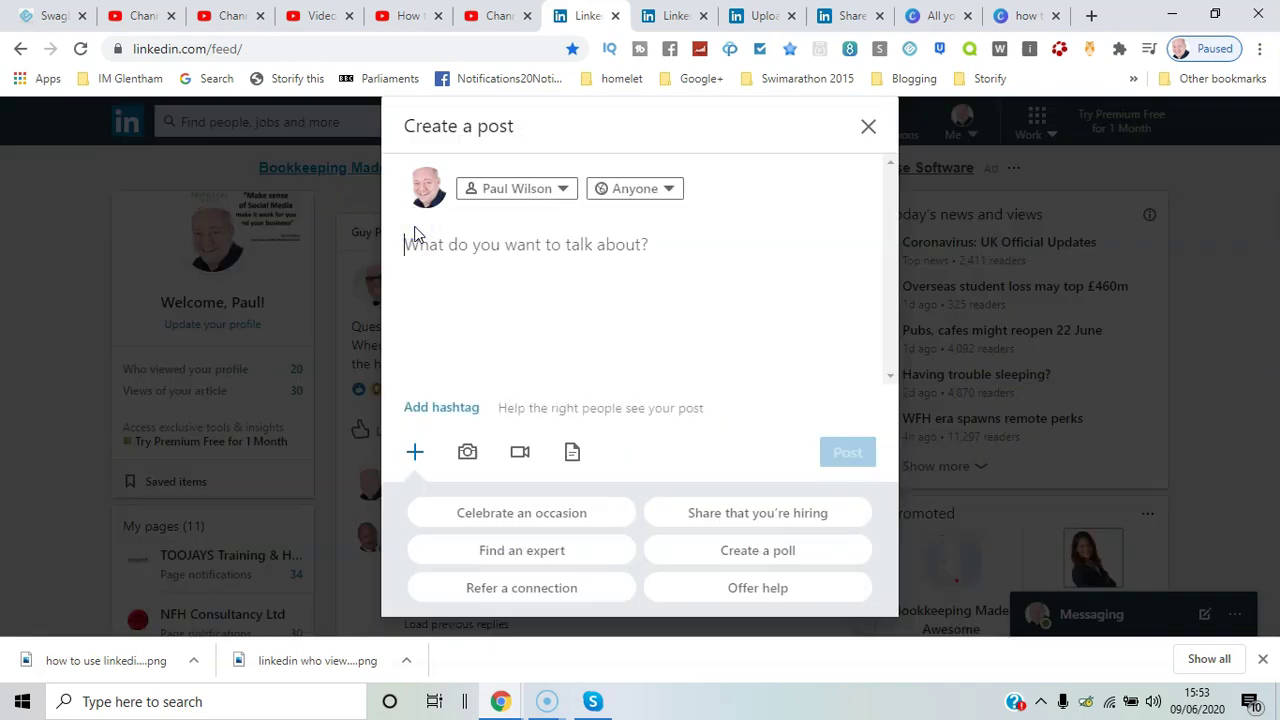
Step: Build an #OfferingHelp: Referrals draft instead of General Help, then discard it
click(750, 590)
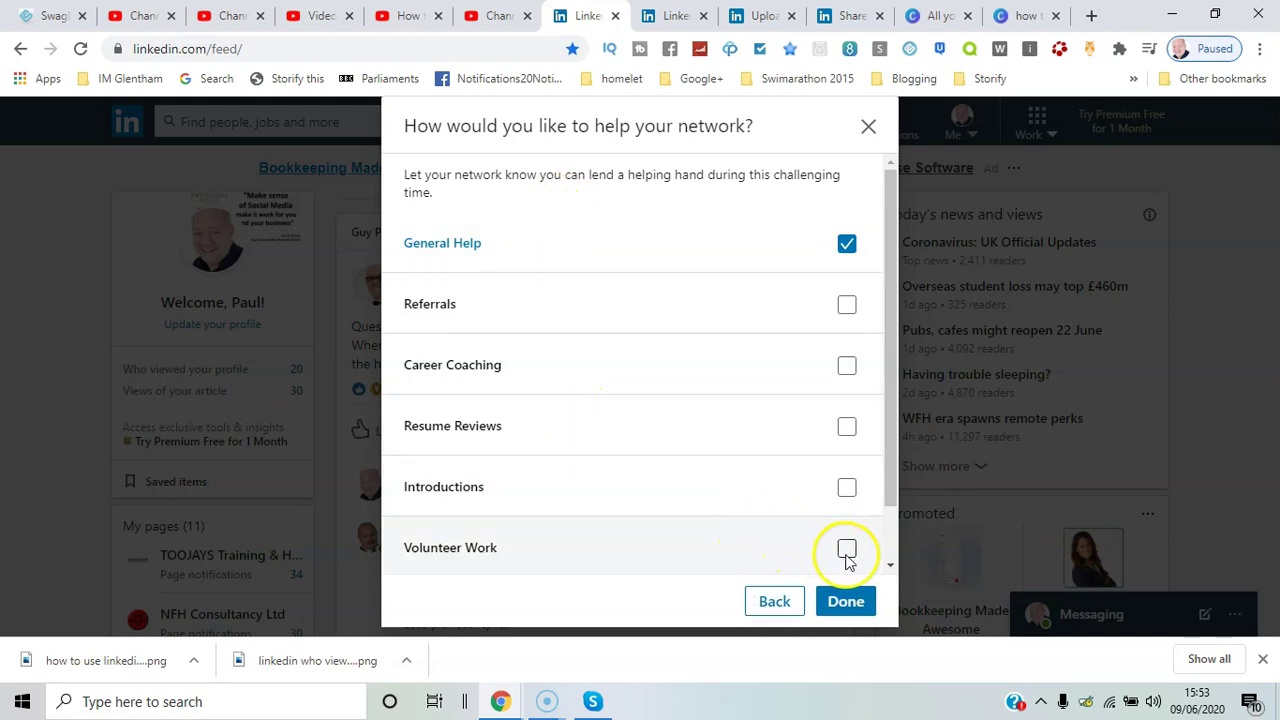
drag(889, 480, 889, 507)
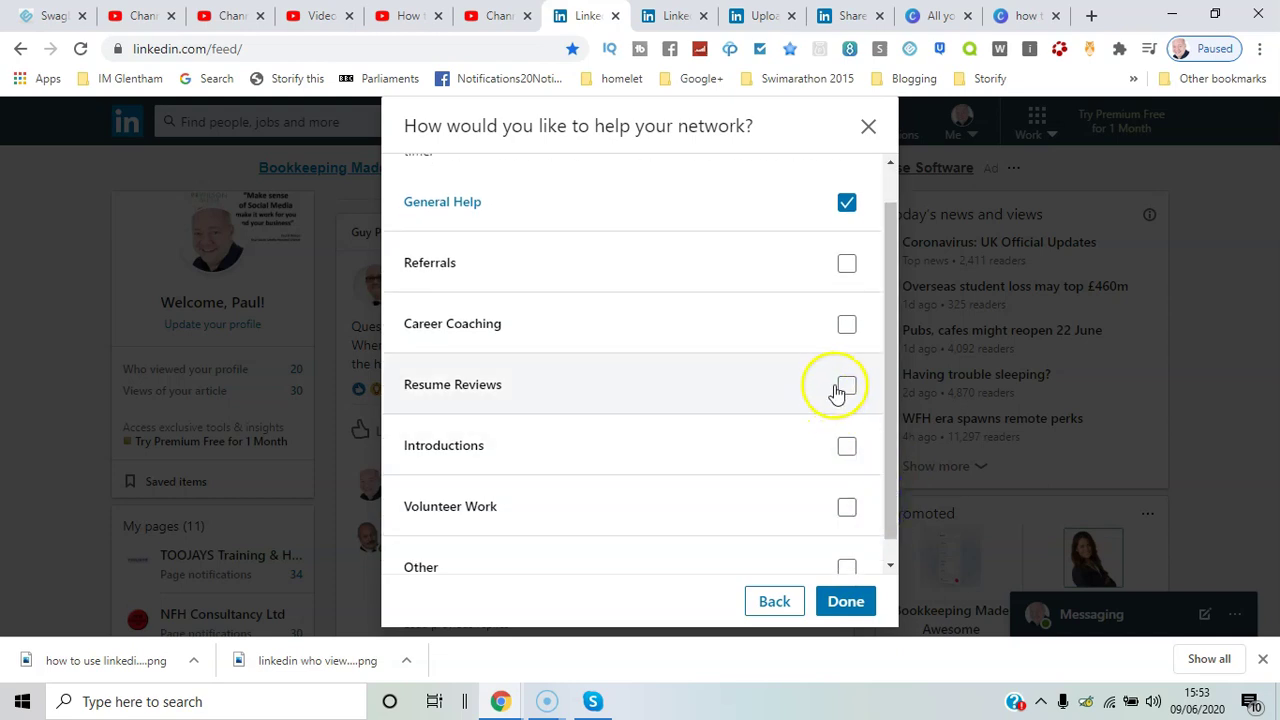
click(847, 263)
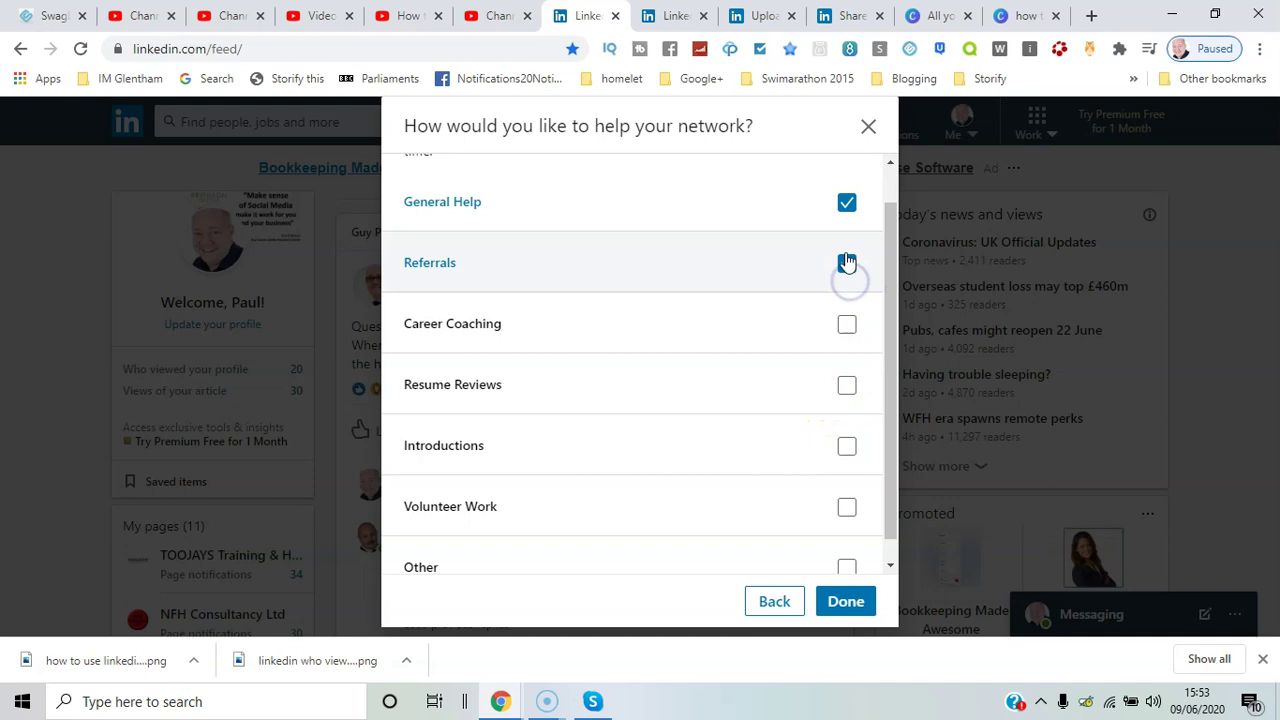
click(847, 205)
click(846, 601)
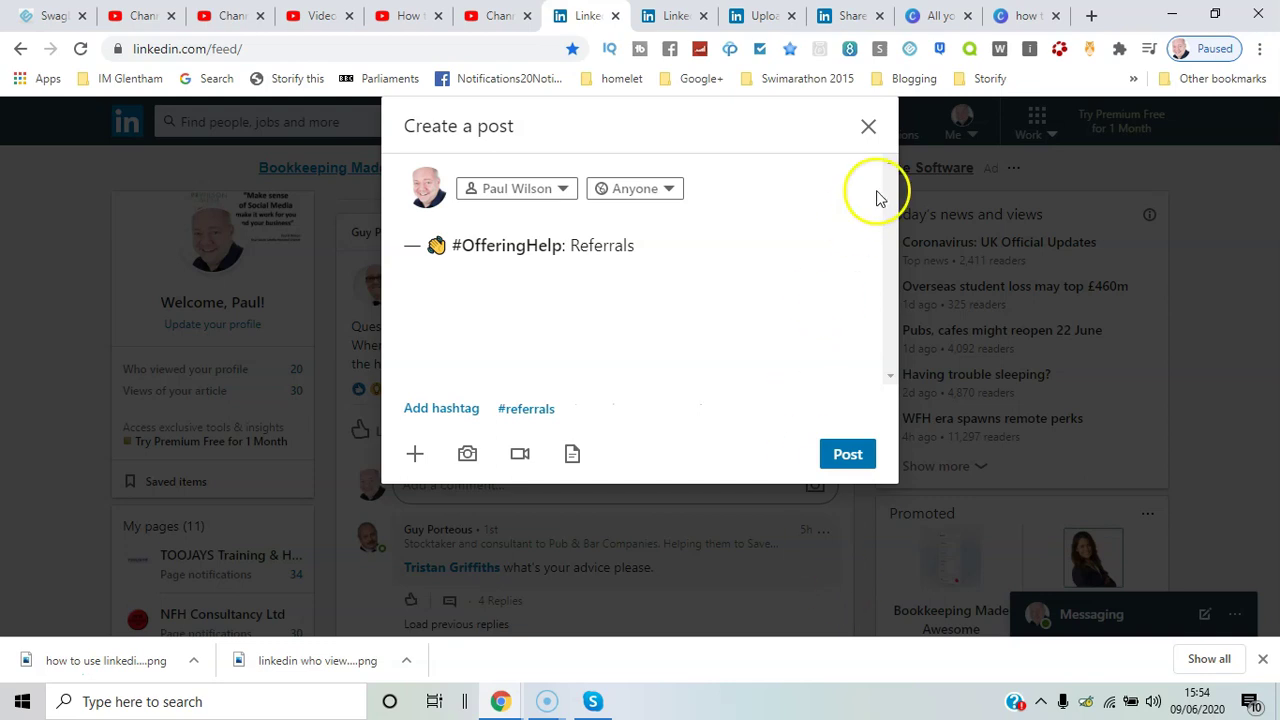
click(868, 127)
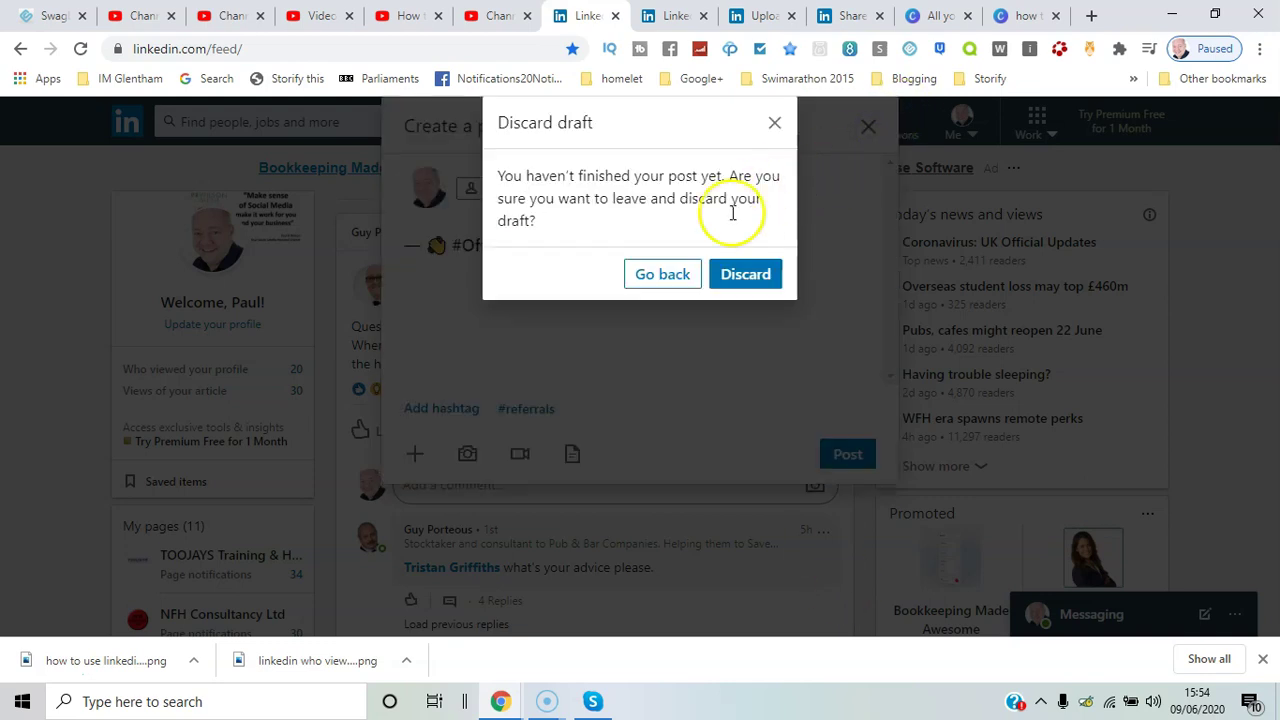
click(726, 274)
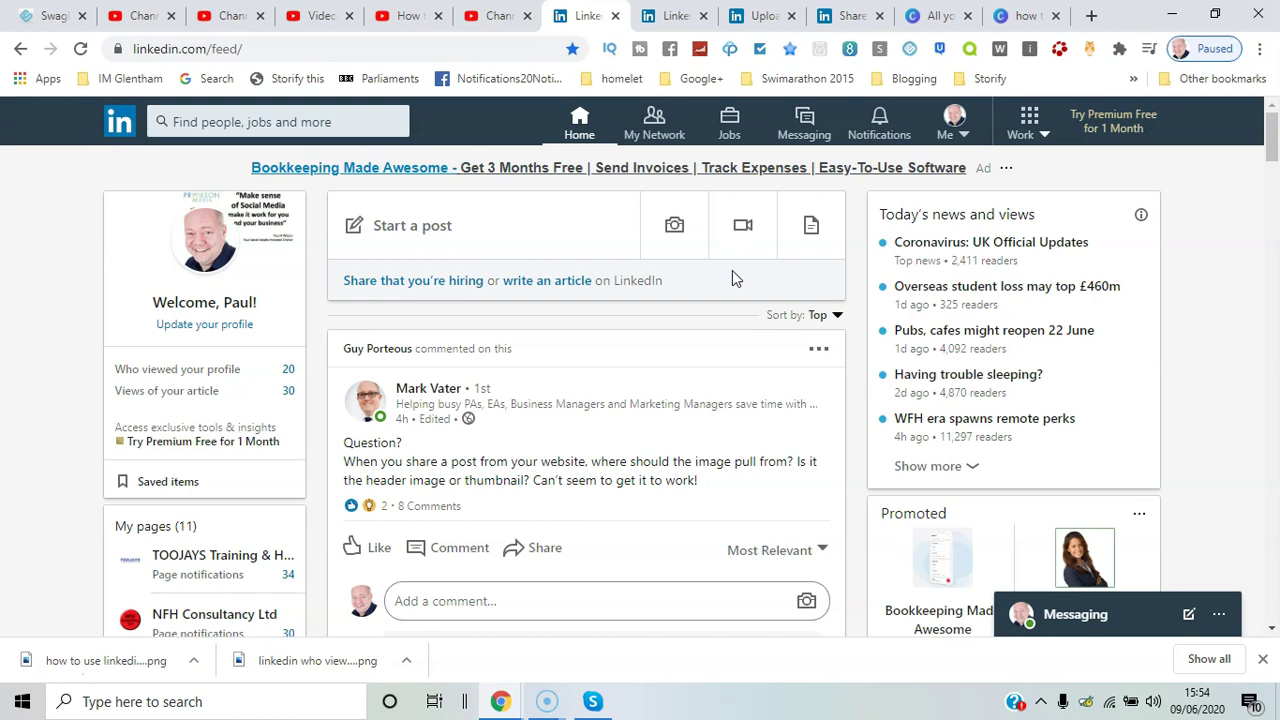
Step: Open a blank article and reveal its image, video, slides, links and snippet options
click(548, 285)
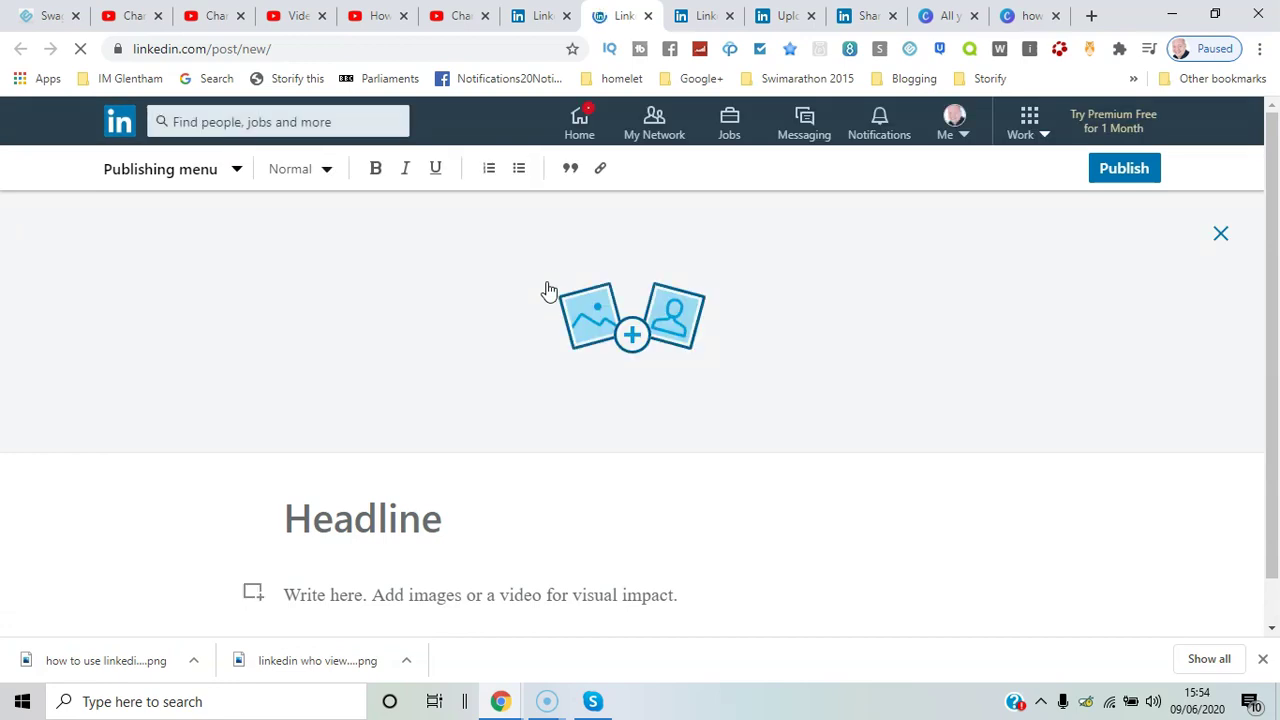
click(636, 336)
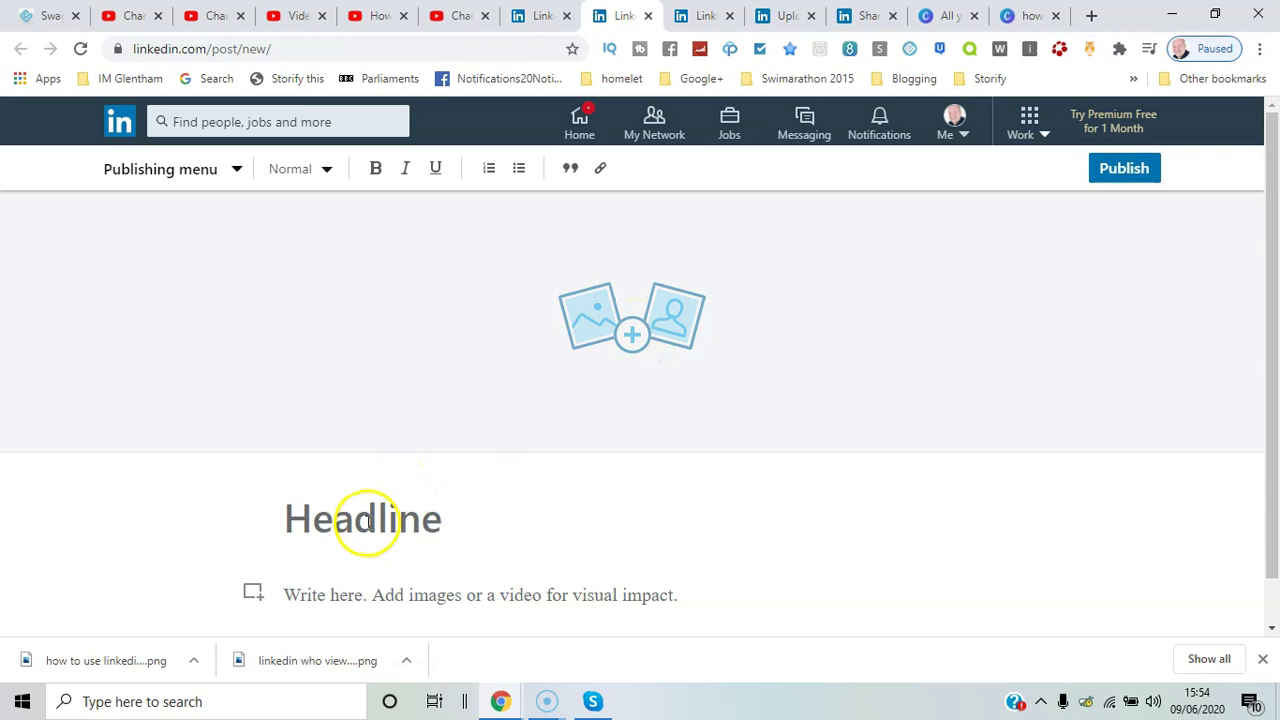
click(253, 594)
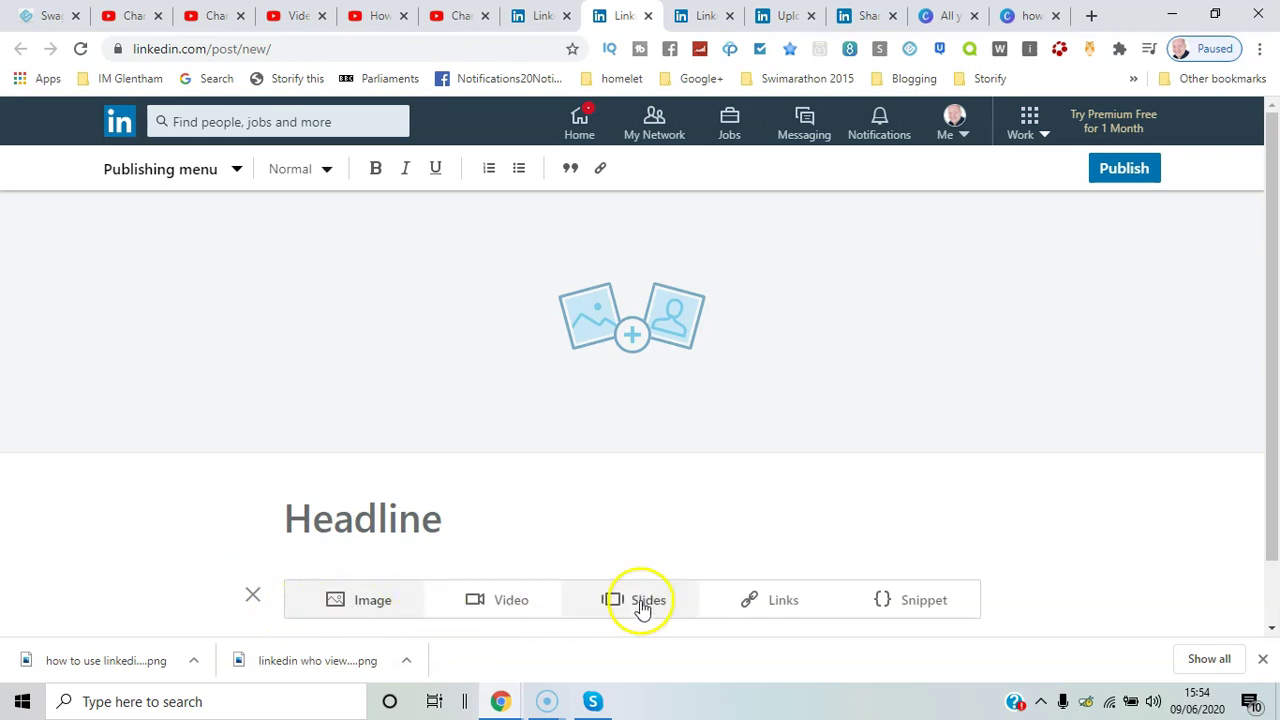
drag(1268, 234, 1270, 212)
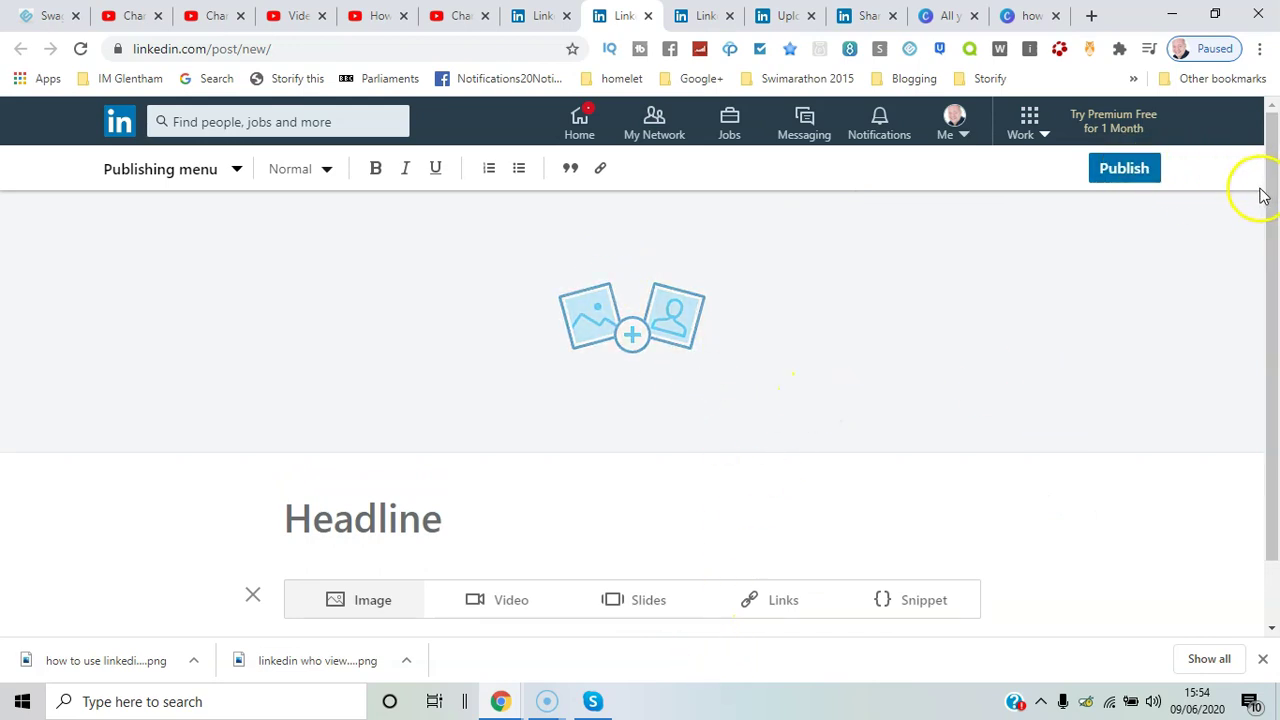
Step: Go to Posts & Activity from the Me menu and filter it to Articles
click(960, 135)
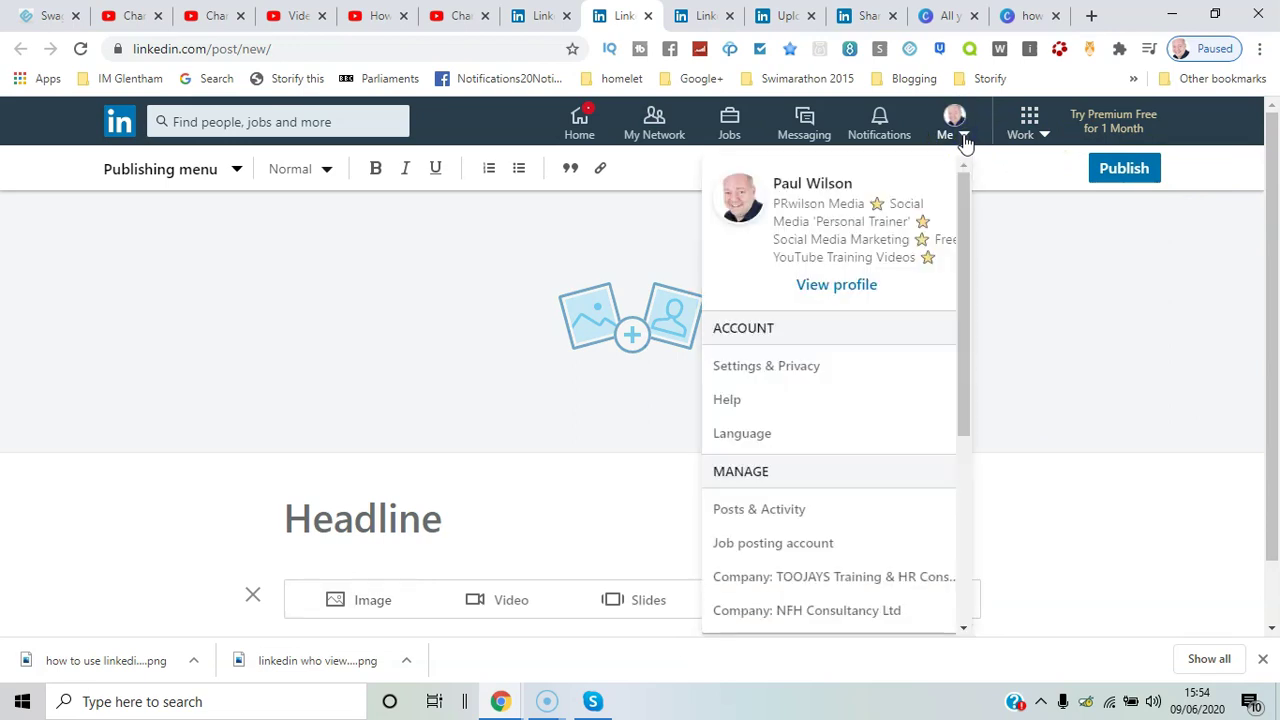
click(963, 138)
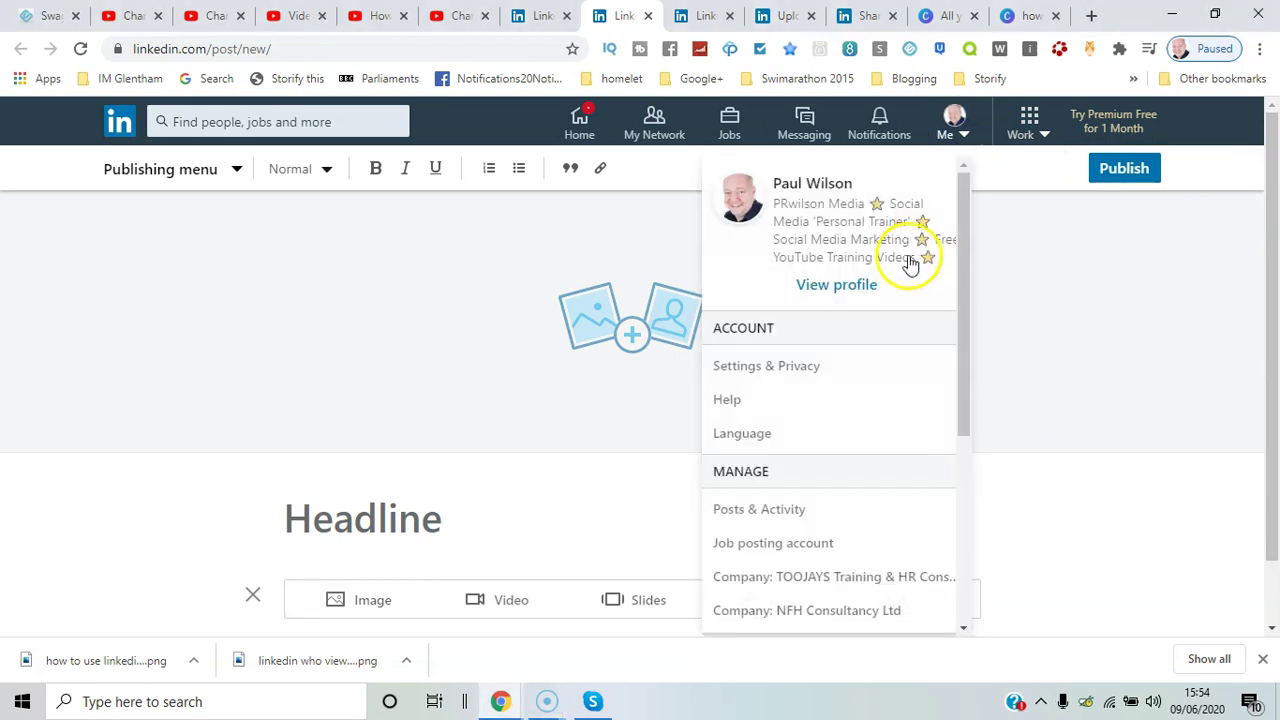
click(790, 505)
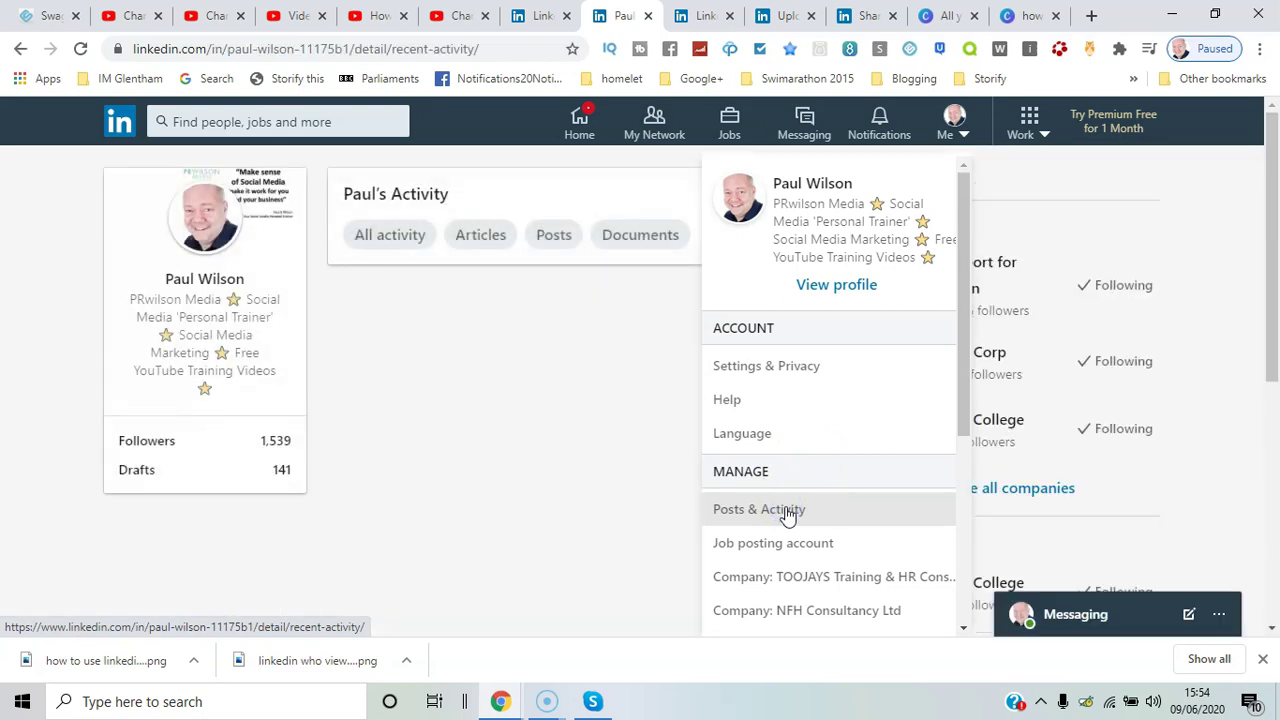
click(405, 243)
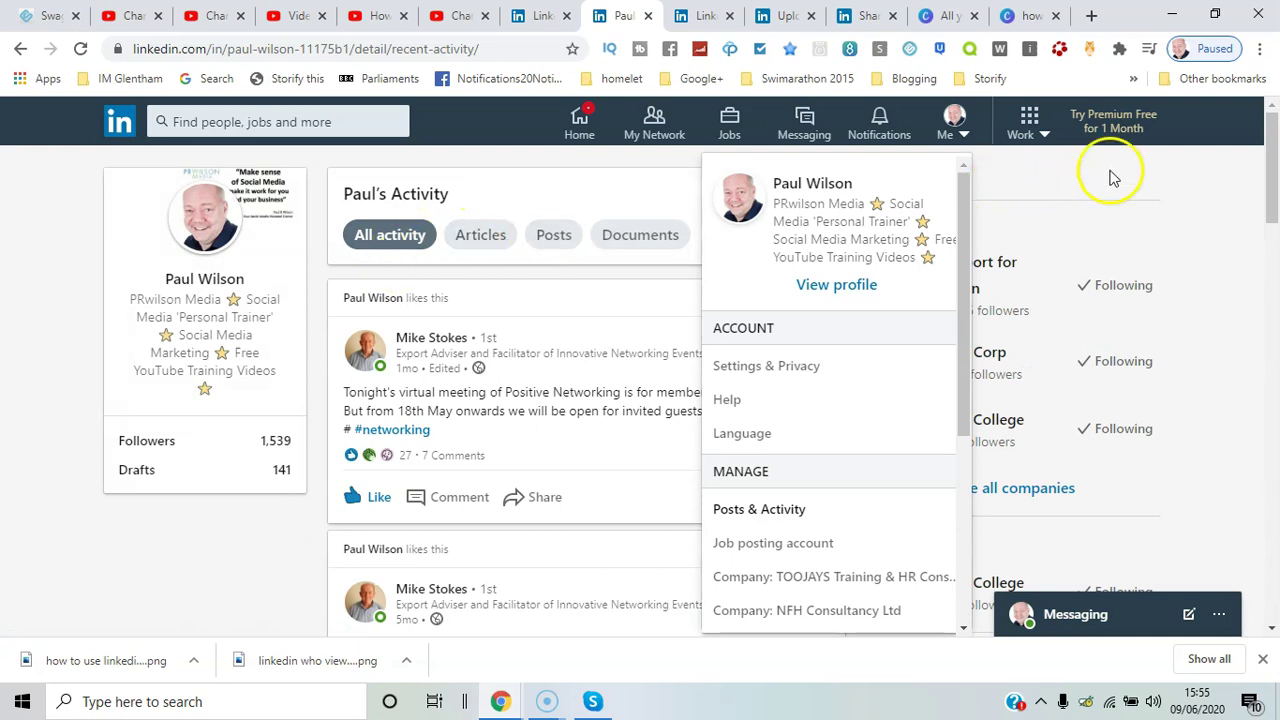
click(1117, 175)
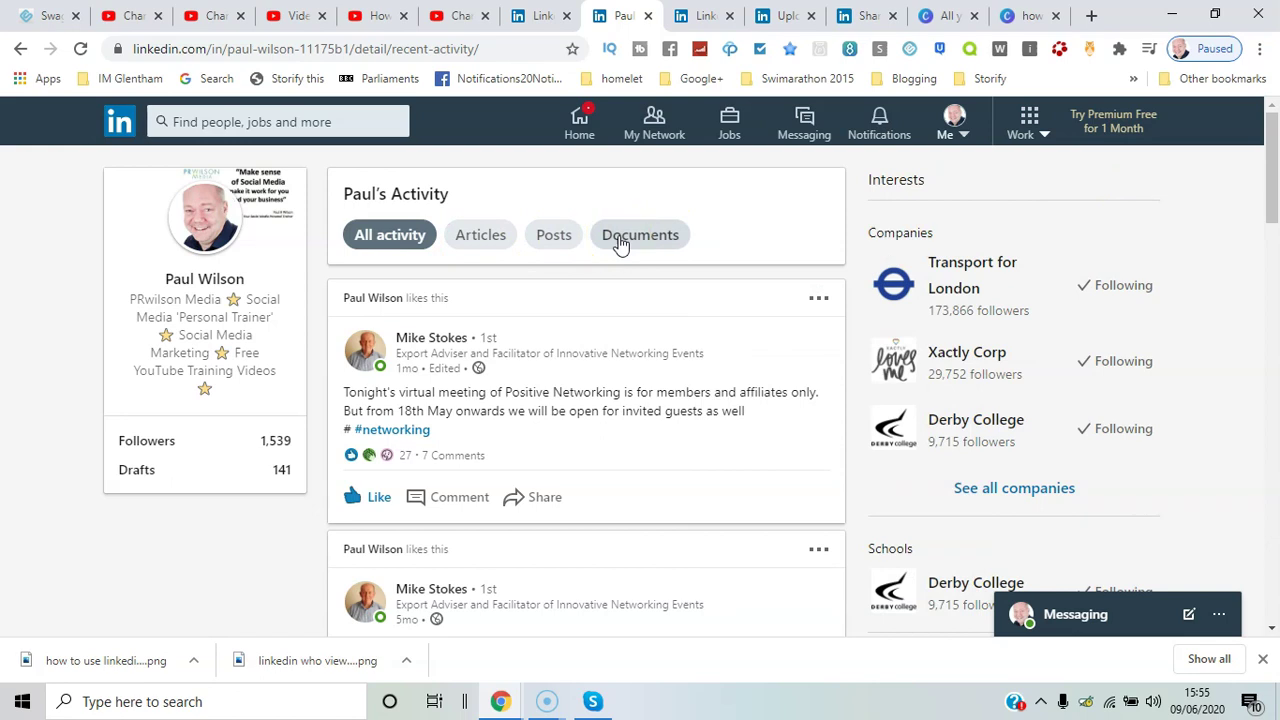
click(490, 236)
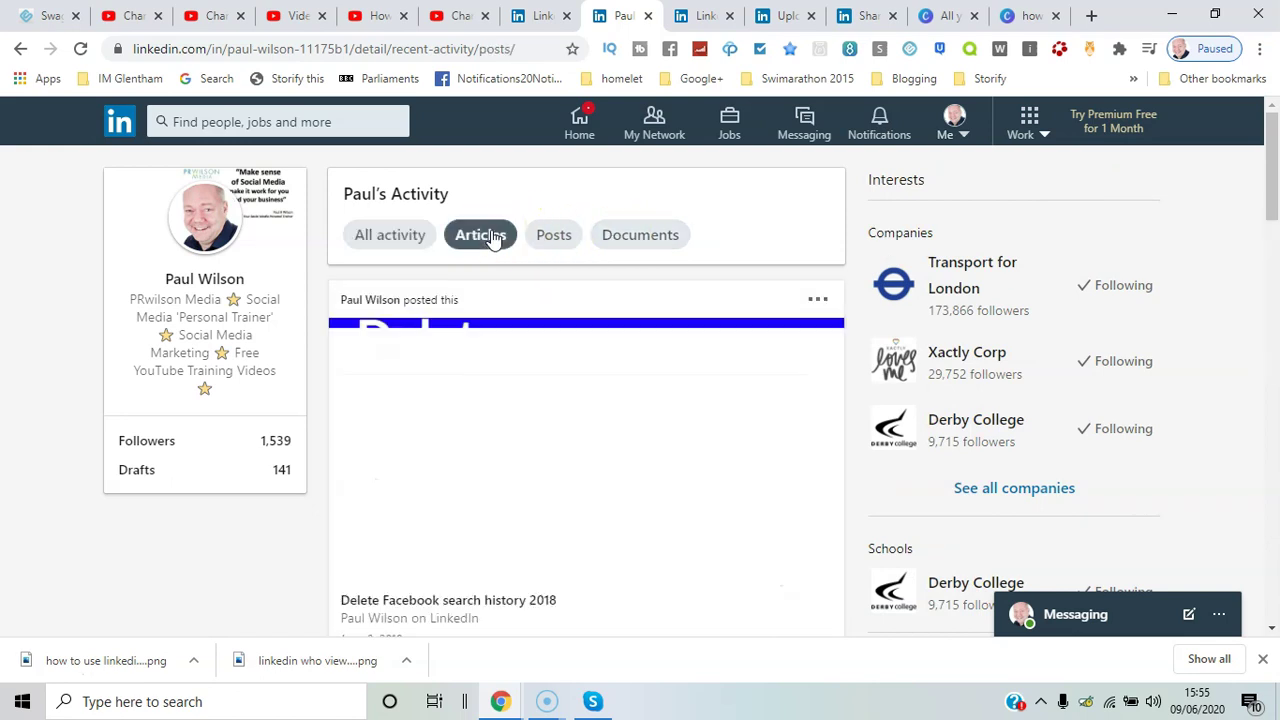
drag(1271, 128, 1273, 147)
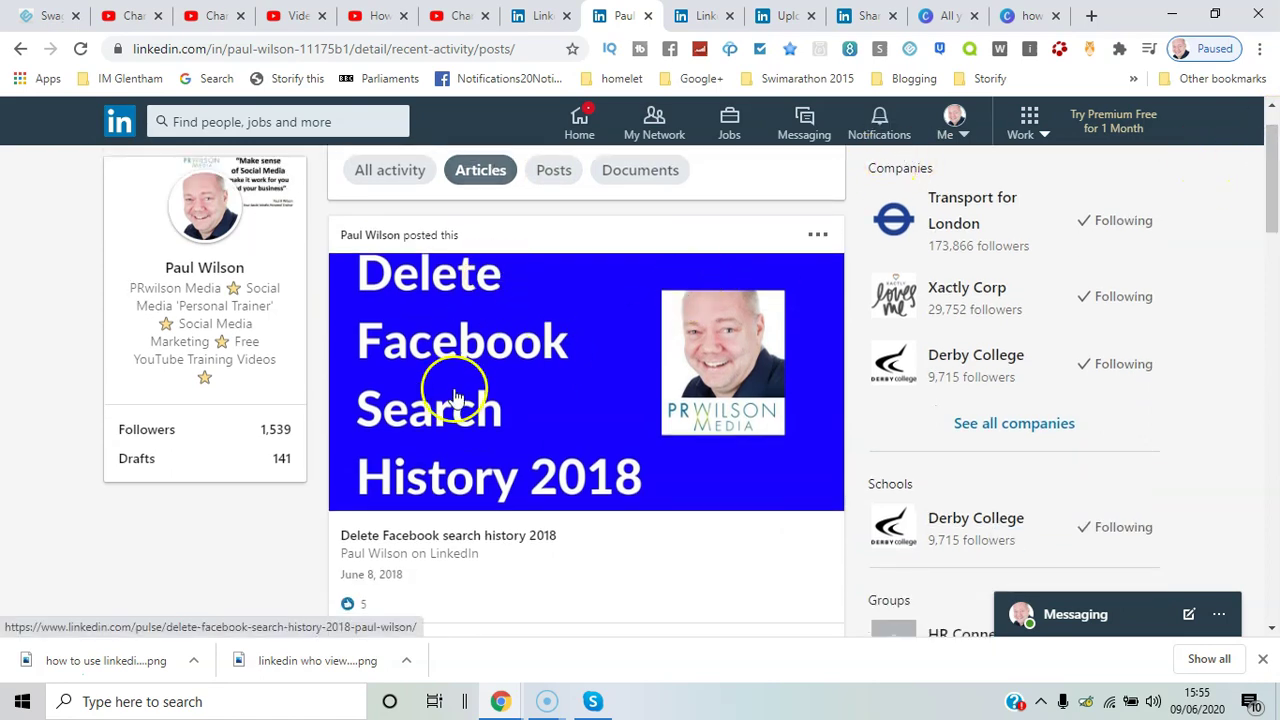
Step: Open 'Delete Facebook search history 2018' and view its stats: 30 views, 5 reactions
click(426, 545)
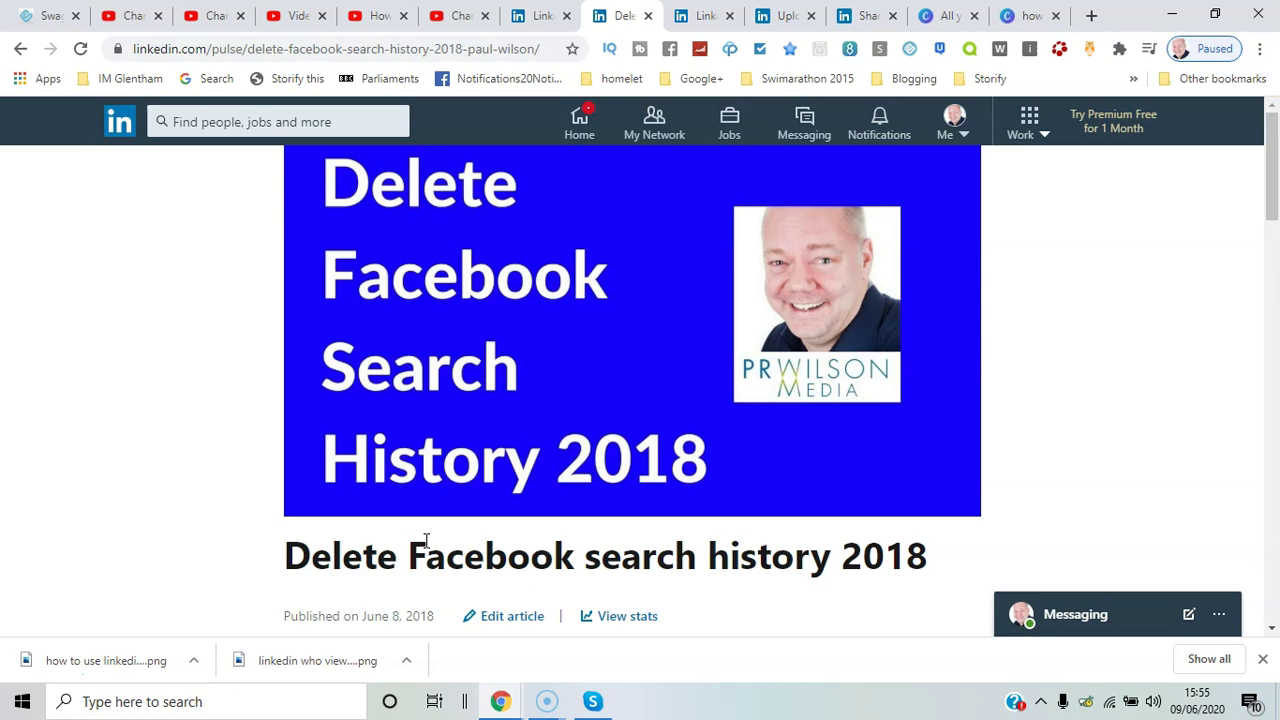
drag(1262, 155, 1273, 190)
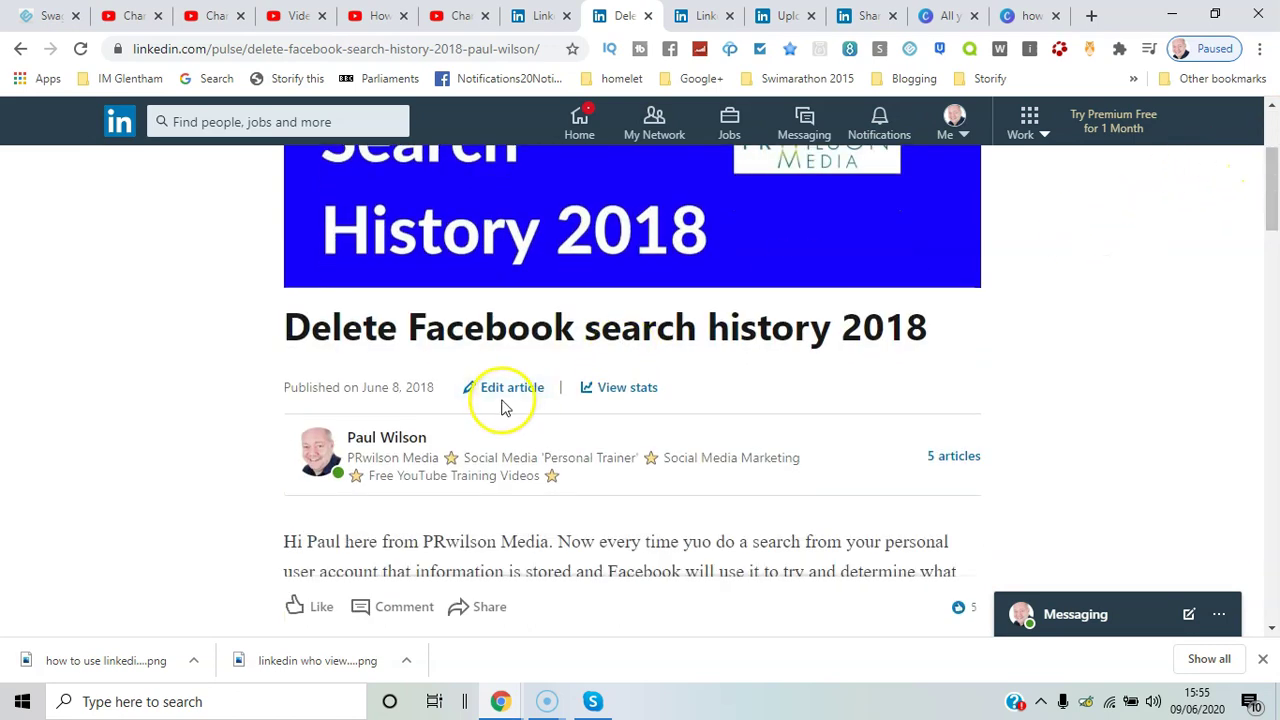
click(630, 392)
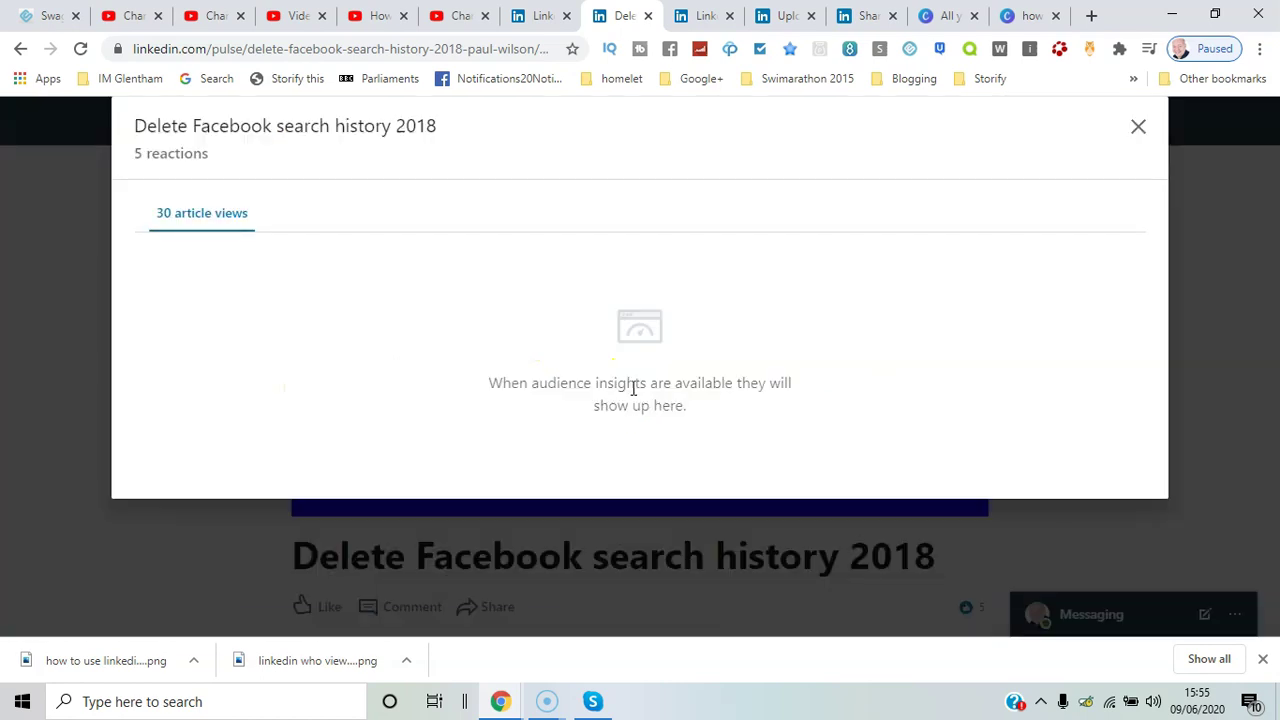
click(1139, 127)
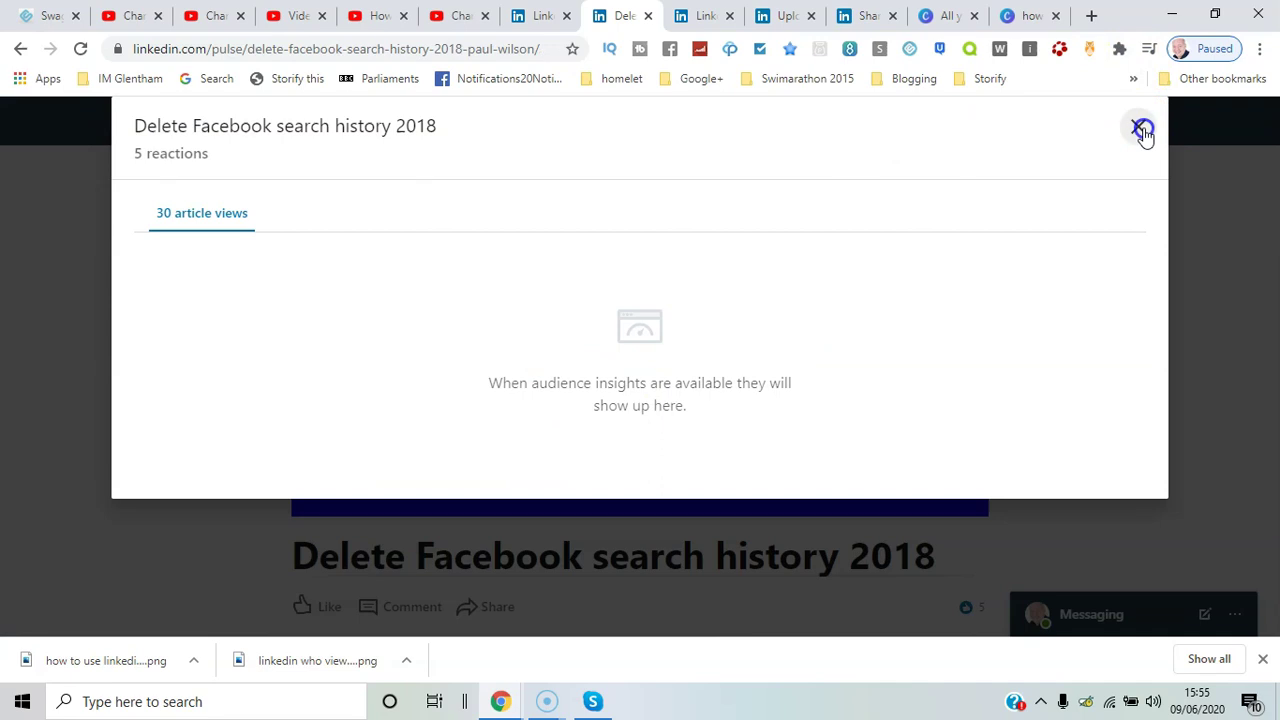